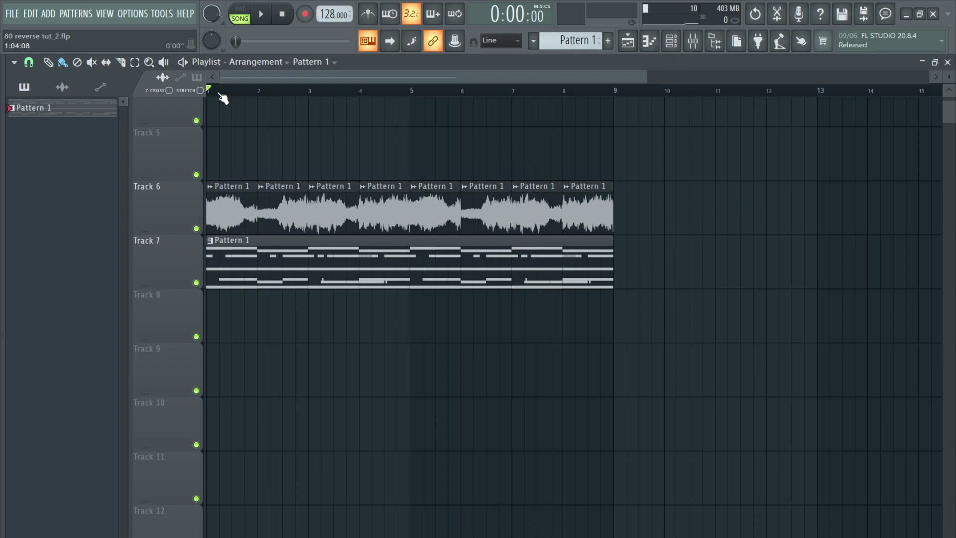
Play the arrangement from the beginning and look over its instruments in the Channel rack.
left_click(182, 65)
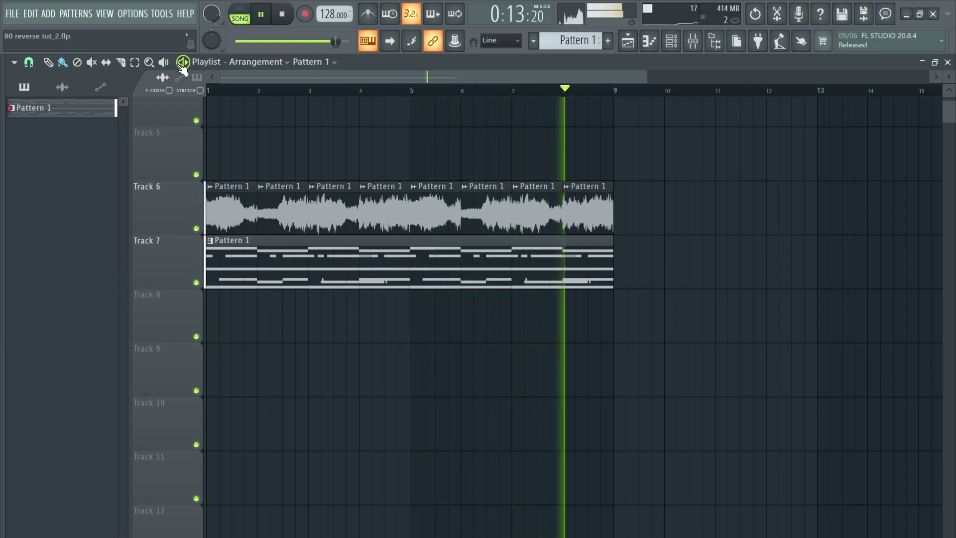
key("space")
left_click(671, 41)
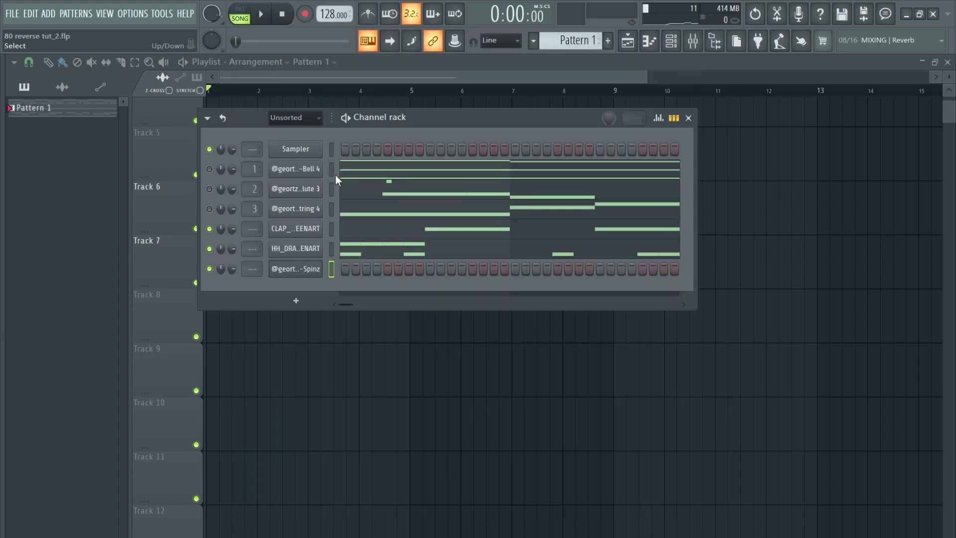
key("F6")
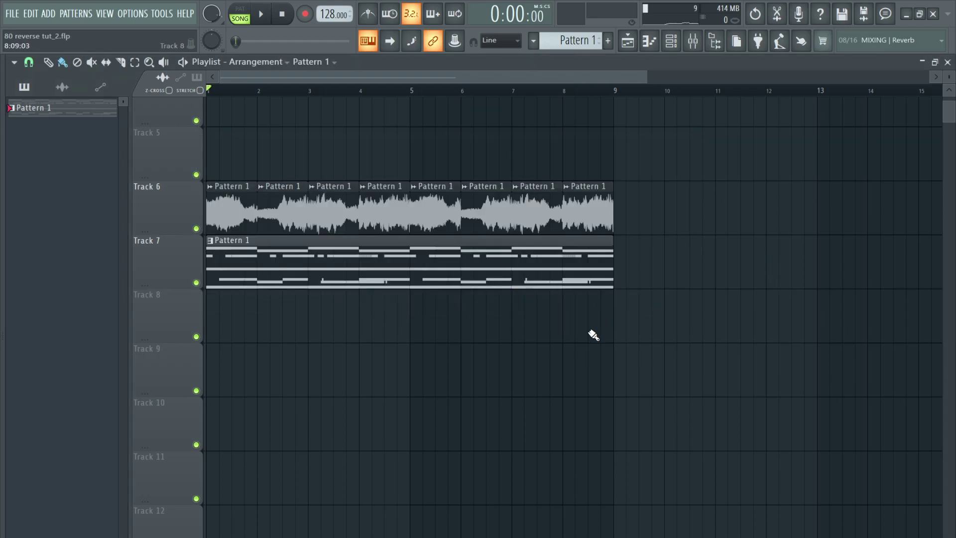
Bring the decay and release of the 808-Spinz sampler's volume envelope down to minimum.
left_click(671, 42)
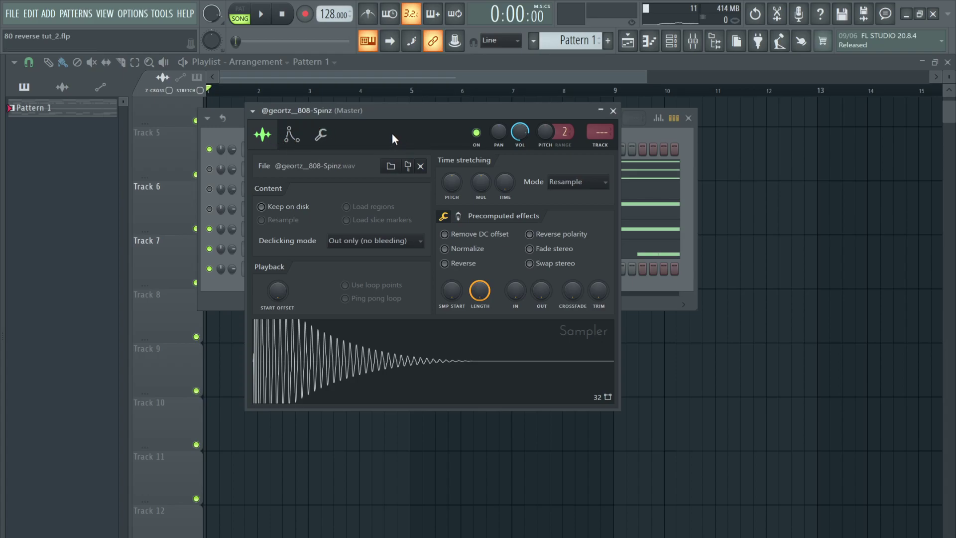
left_click(294, 141)
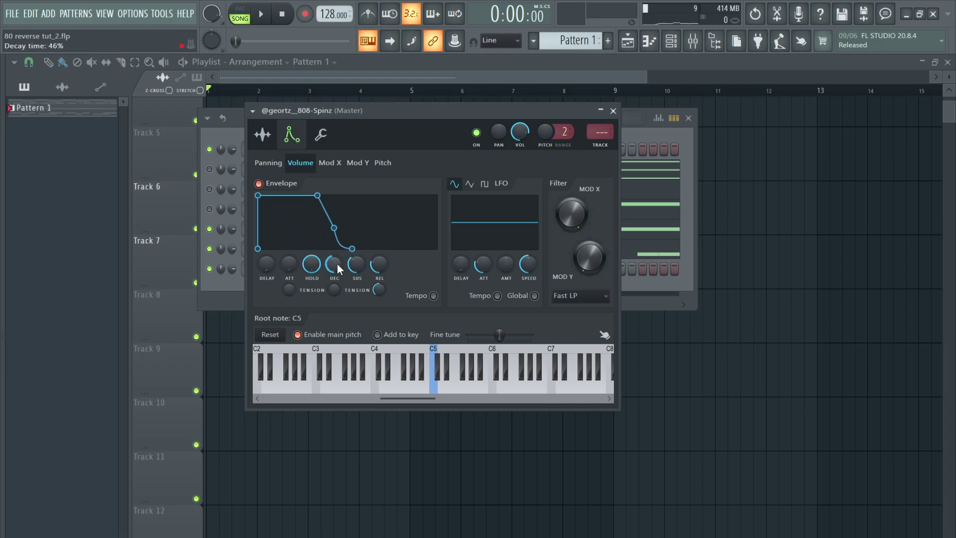
left_click_drag(338, 265, 359, 314)
left_click_drag(379, 263, 380, 316)
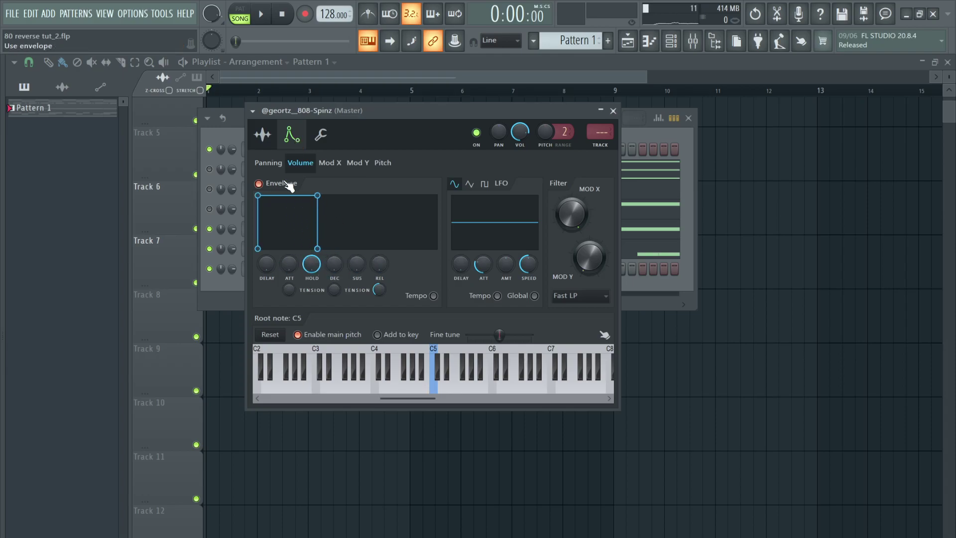
left_click(267, 134)
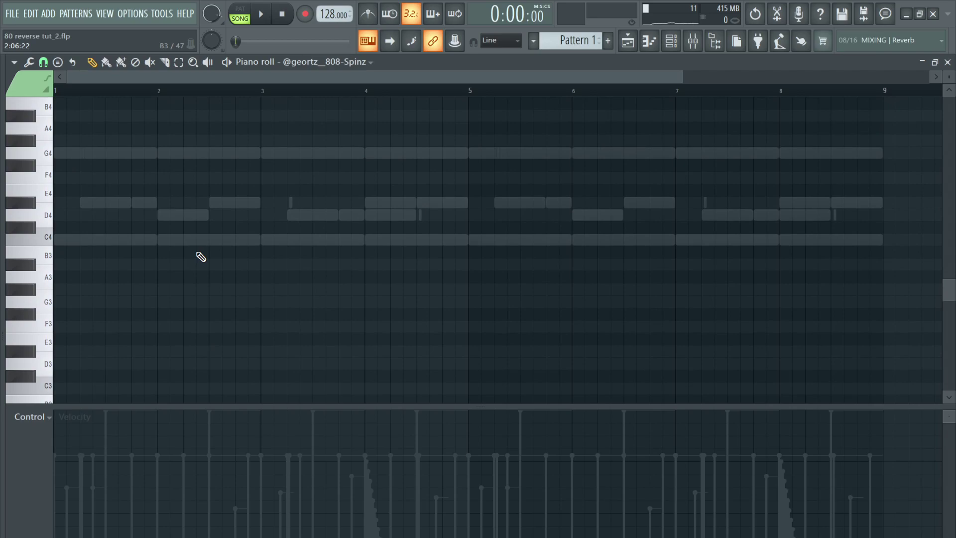
Add two consecutive C5 notes from bar 1 in the 808-Spinz piano roll, the first three beats long and the second slightly shorter.
scroll(201, 256, "up", 2)
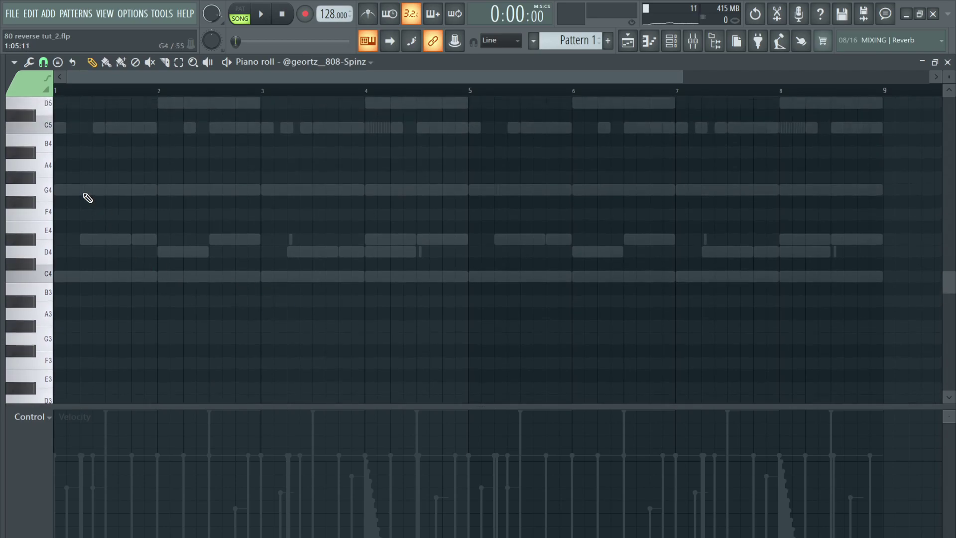
scroll(88, 198, "up", 2)
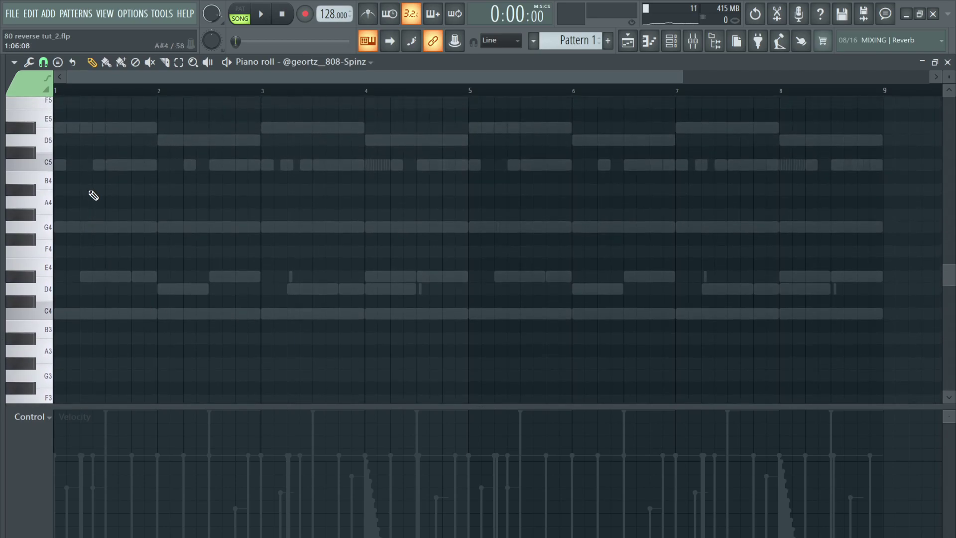
left_click(59, 165)
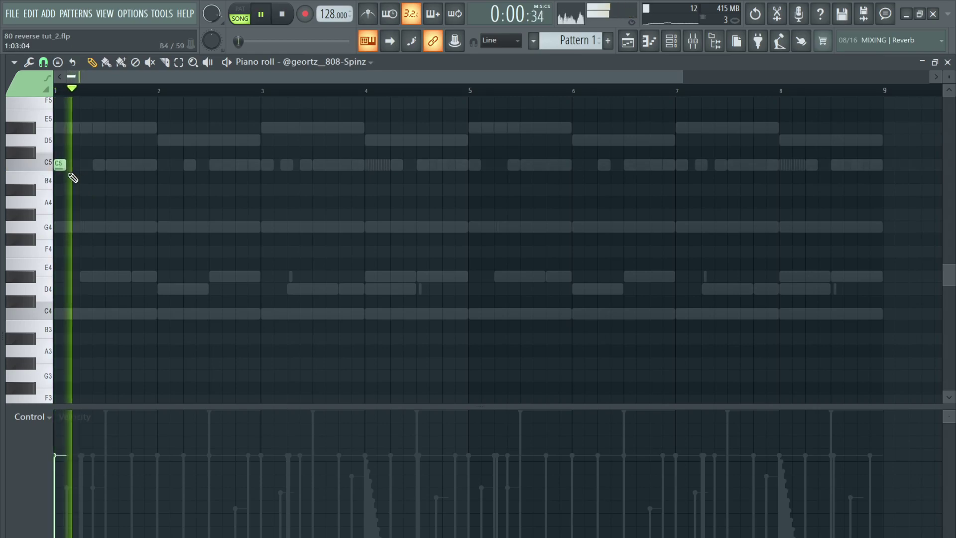
left_click_drag(65, 166, 118, 199)
left_click(123, 164)
key("space")
mouse_move(141, 164)
left_mouse_down()
mouse_move(156, 165)
mouse_move(125, 170)
left_mouse_up()
Add two three-beat C5 notes from the start of bar 3, followed by two one-beat C5 notes ending bar 4.
left_click(266, 165)
left_click(346, 165)
left_click(423, 167)
key("space")
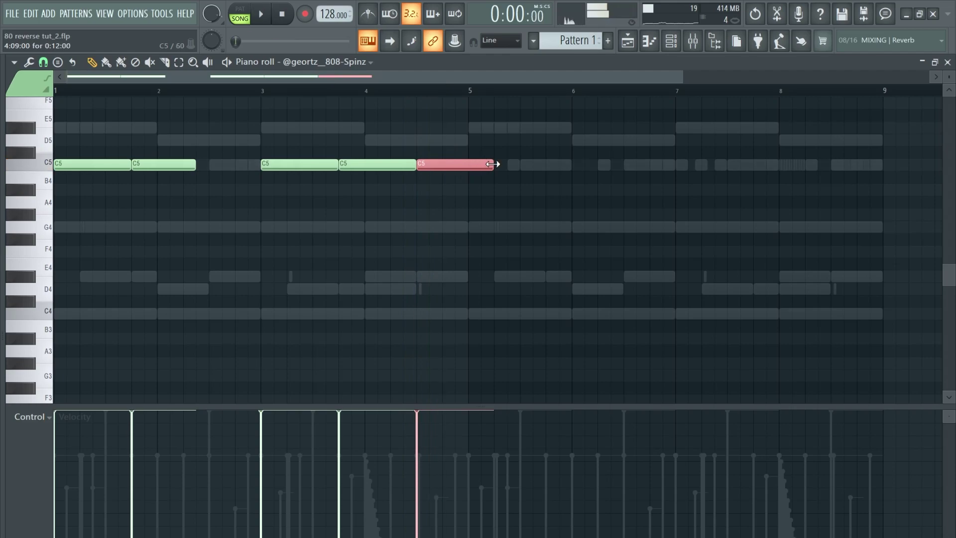
left_click_drag(492, 165, 442, 165)
left_click(448, 166)
Duplicate the C5 notes of bars 1 to 4 into bars 5 to 8.
left_click_drag(540, 147, 52, 197)
left_click_drag(60, 164, 475, 165)
Add a one-beat C5 note on the last beat of bar 2 and select it.
scroll(342, 303, "up", 3)
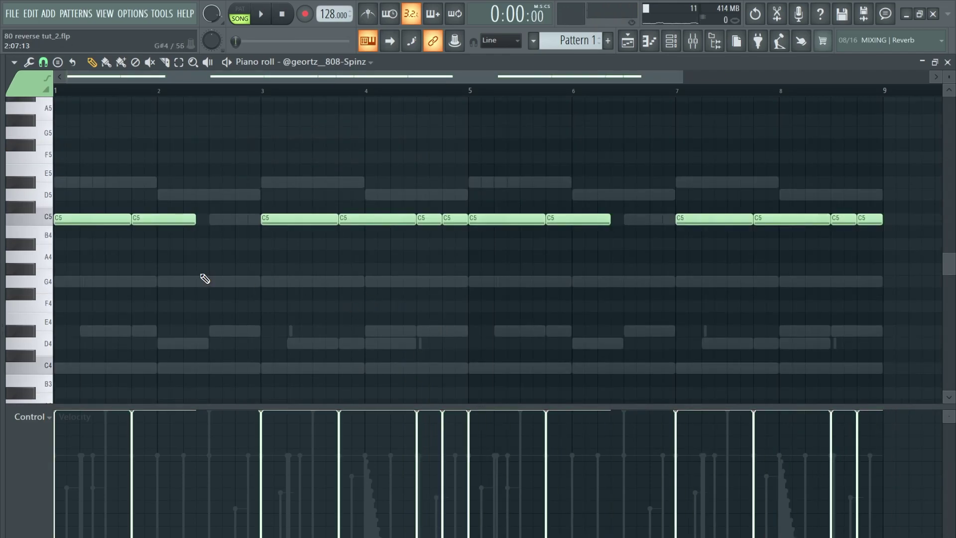
scroll(201, 272, "up", 1)
left_click_drag(279, 280, 365, 294)
scroll(207, 278, "up", 3)
left_click_drag(209, 279, 299, 303)
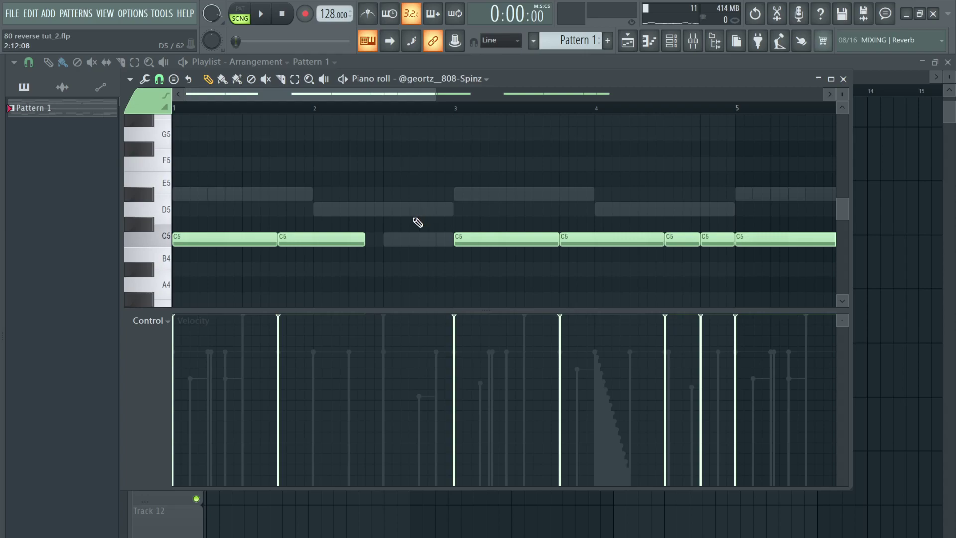
left_click(422, 210)
left_click_drag(432, 179, 437, 262)
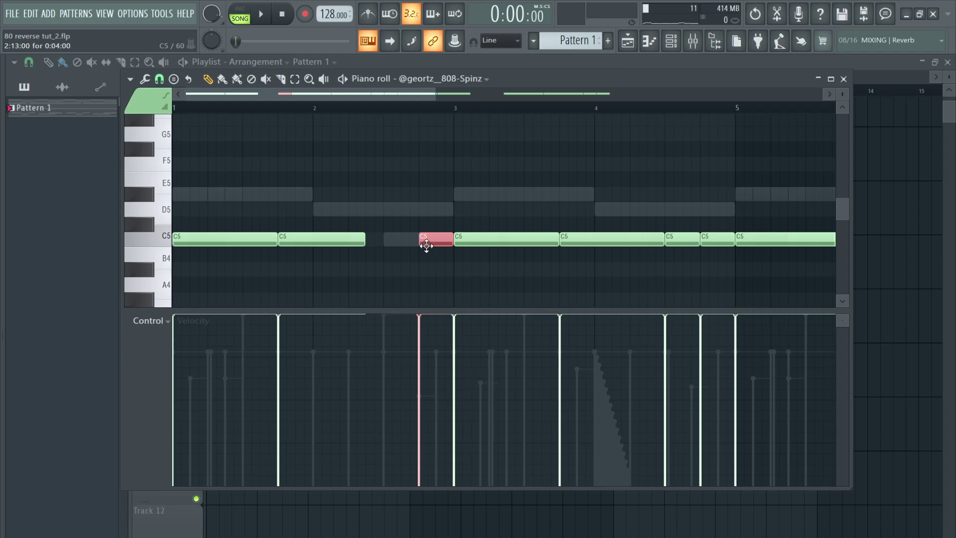
Chop the selected note into very short repeats with the chopper, using a lower time multiplier.
key("alt+u")
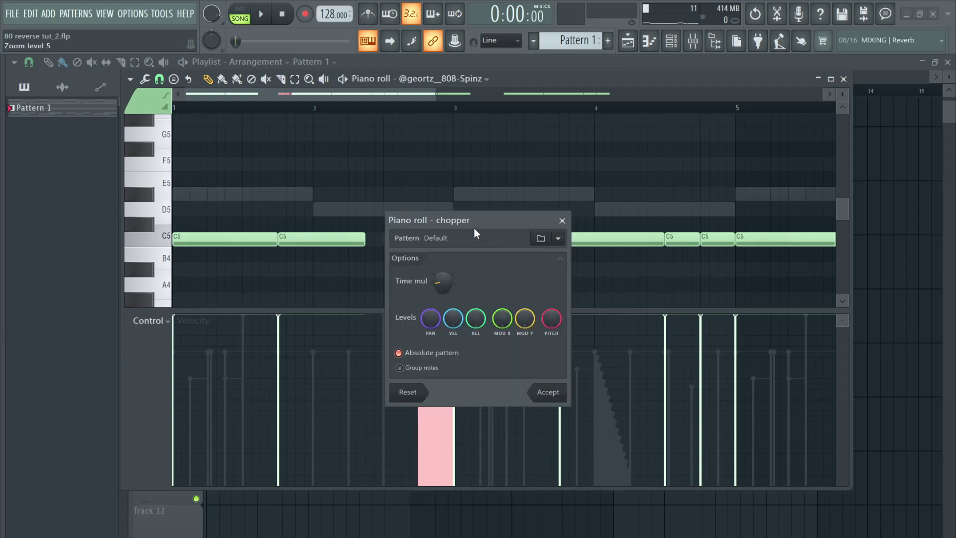
left_click_drag(473, 231, 544, 139)
mouse_move(512, 188)
left_mouse_down()
mouse_move(513, 154)
mouse_move(513, 189)
mouse_move(513, 155)
mouse_move(513, 169)
left_mouse_up()
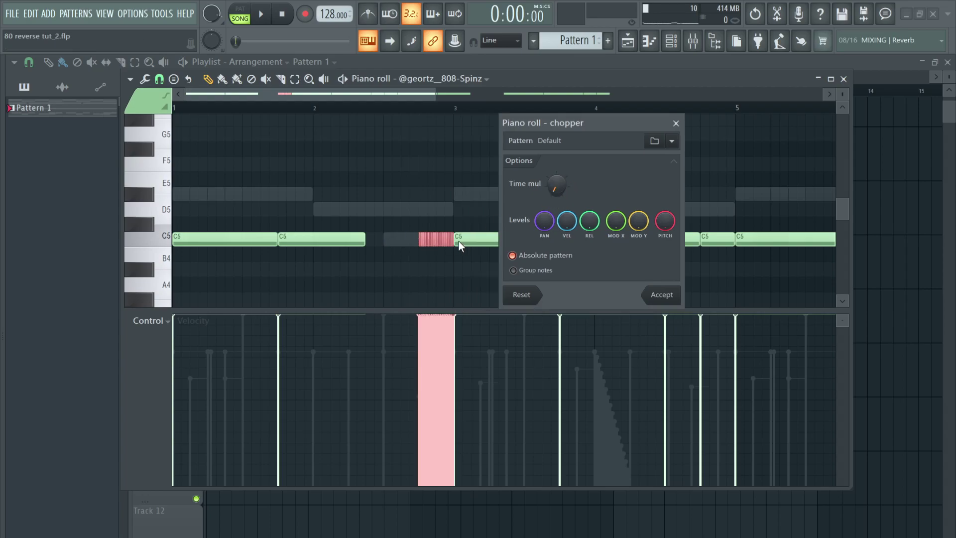
left_click(667, 295)
Select the chopped notes and draw a rising velocity ramp across them, from about 2% up to full at bar 3.
left_click_drag(362, 224, 598, 267)
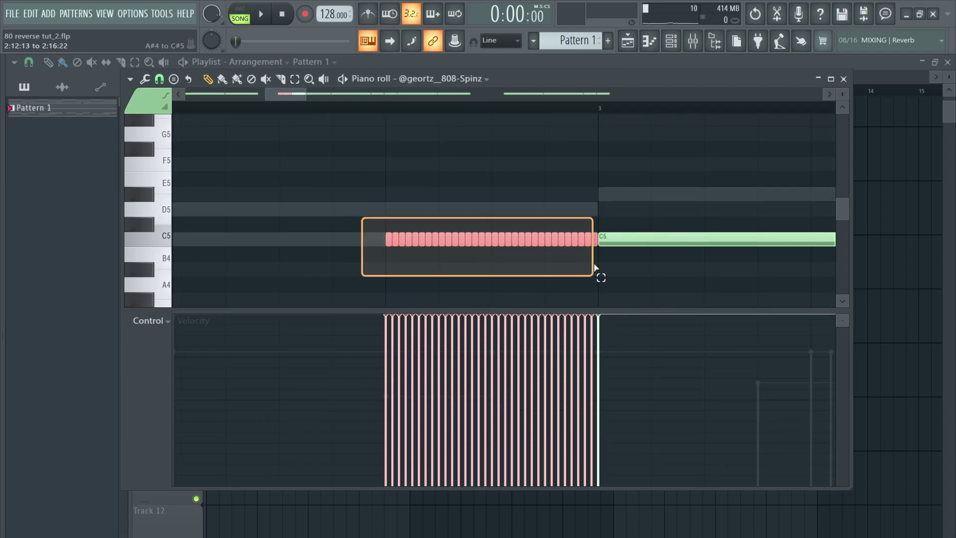
left_click_drag(333, 203, 600, 262)
left_click(367, 217)
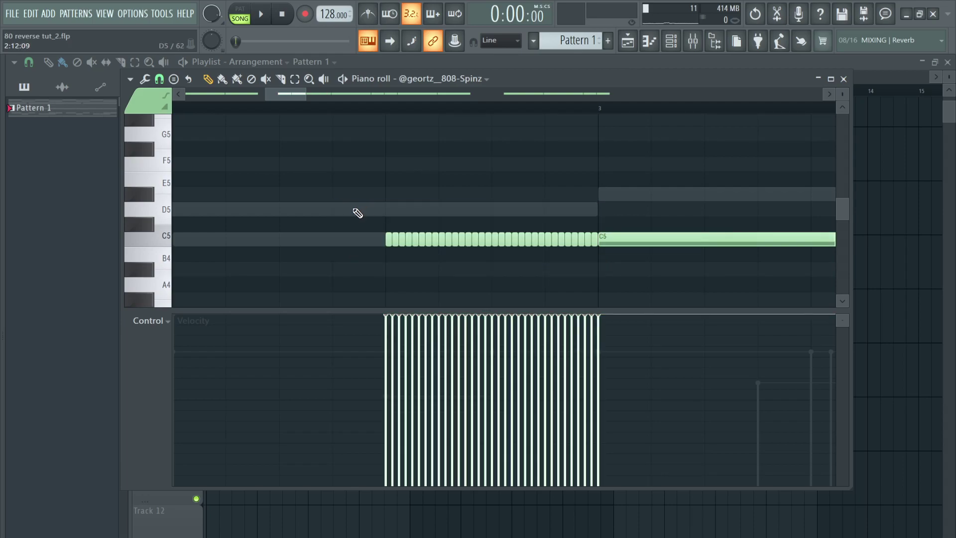
left_click_drag(348, 203, 597, 264)
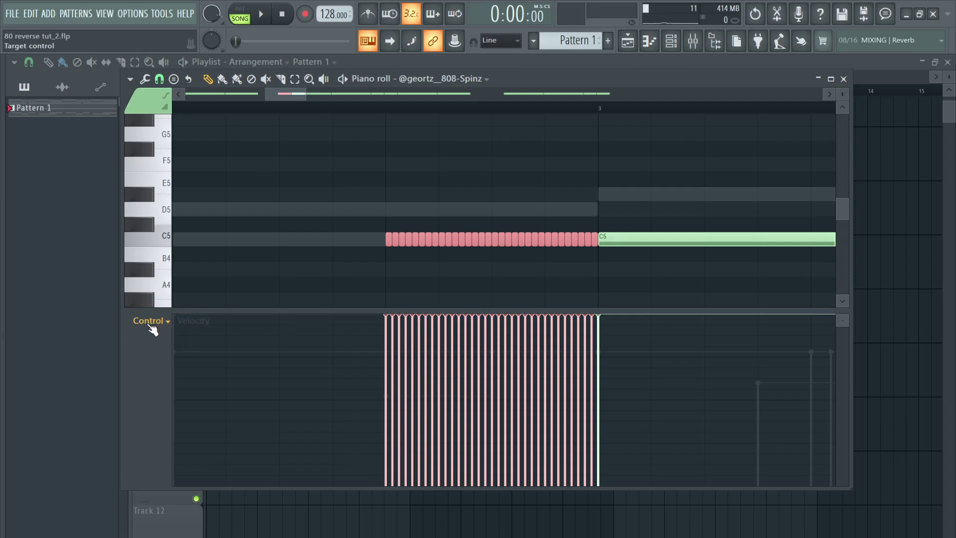
left_click(149, 324)
left_click(162, 359)
left_click(387, 484)
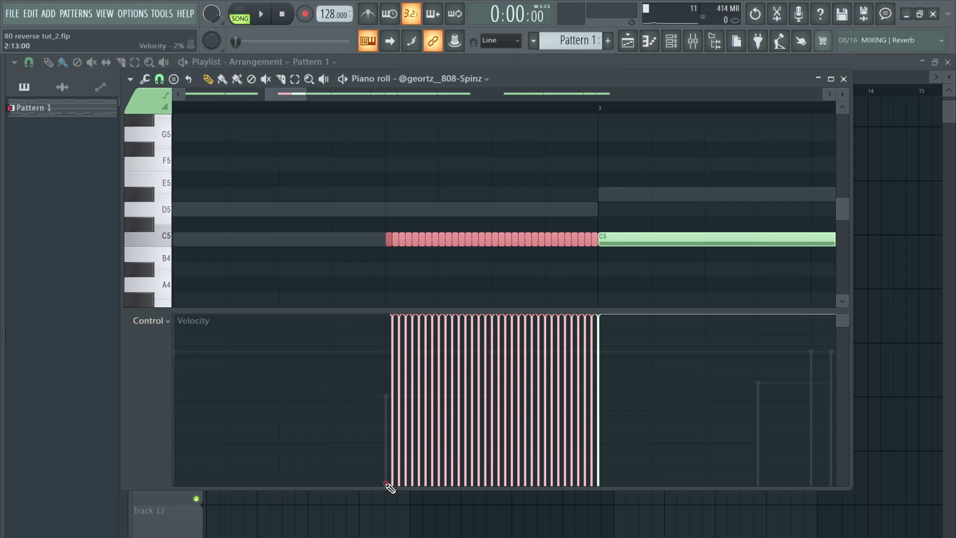
mouse_move(387, 484)
left_mouse_down()
mouse_move(442, 447)
mouse_move(534, 400)
mouse_move(607, 311)
left_mouse_up()
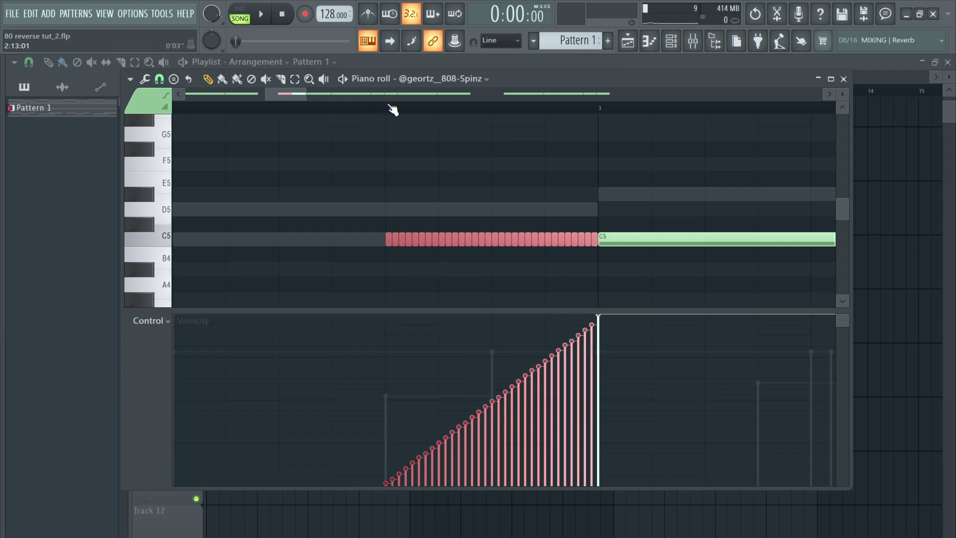
Play back the 808 pattern with the rising roll leading into bar 3.
left_click(389, 107)
key("space")
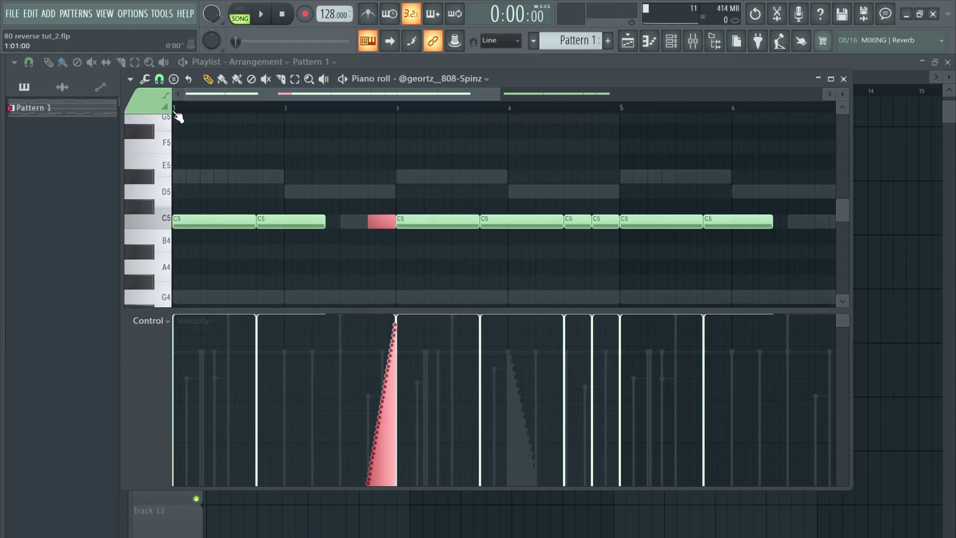
key("space")
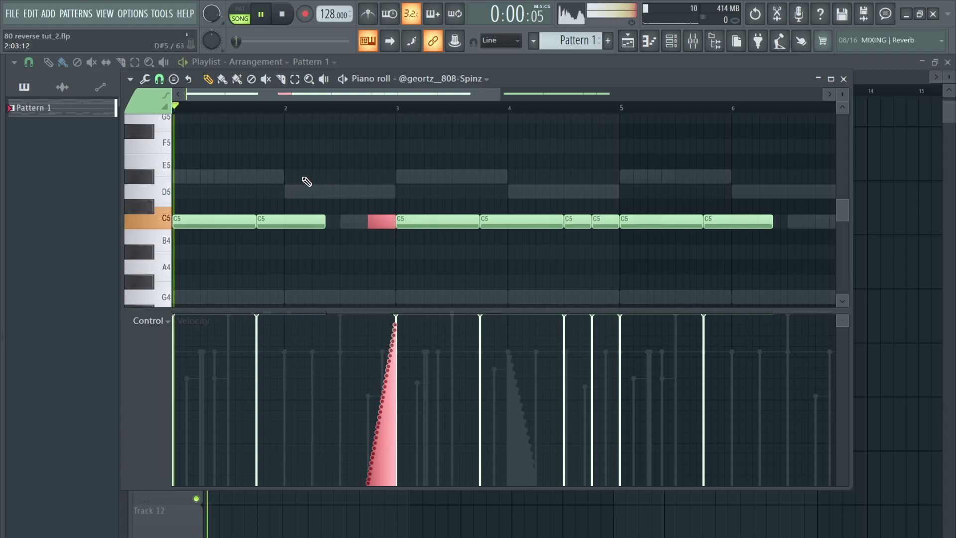
scroll(362, 227, "up", 2)
scroll(399, 239, "up", 3)
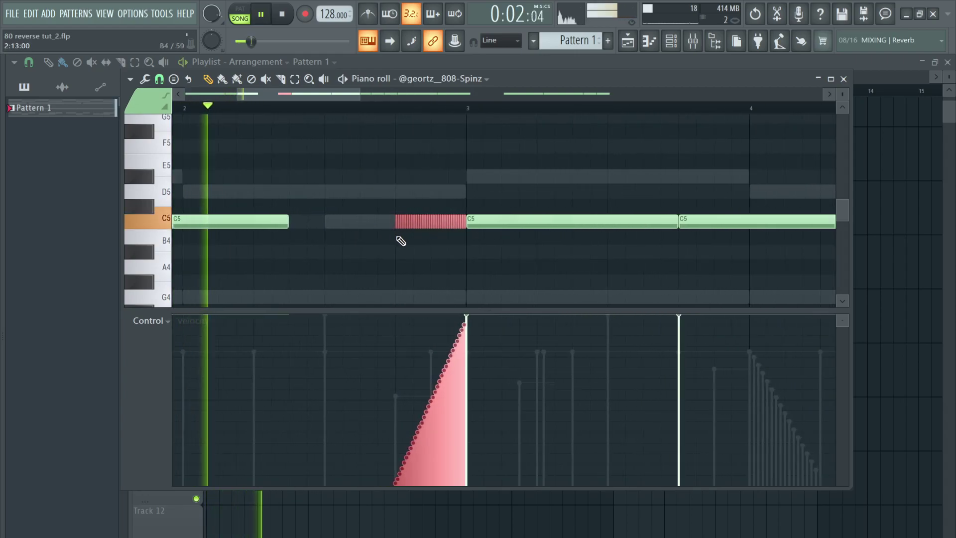
scroll(400, 241, "down", 4)
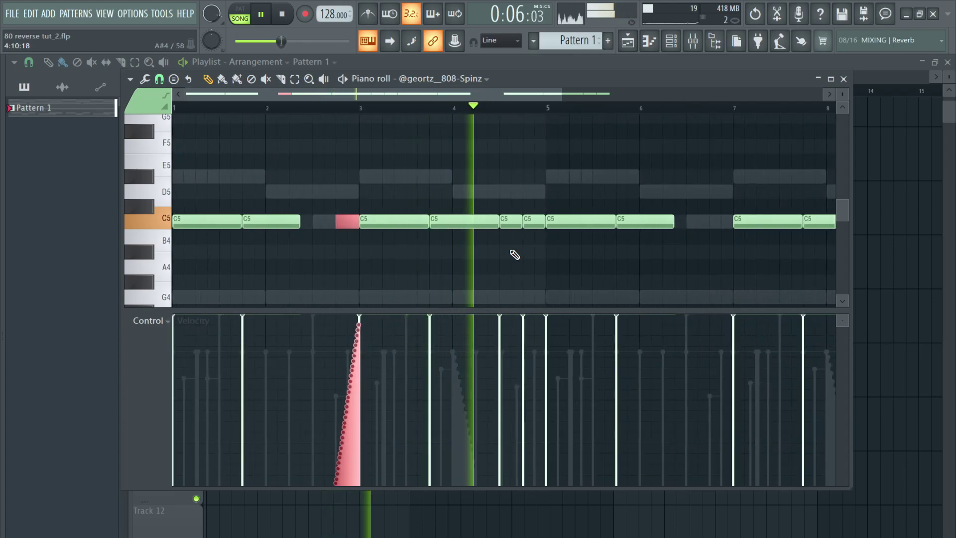
key("space")
Copy the chopped rising roll from the last beat of bar 2 to the last beat of bar 6.
scroll(543, 222, "down", 2)
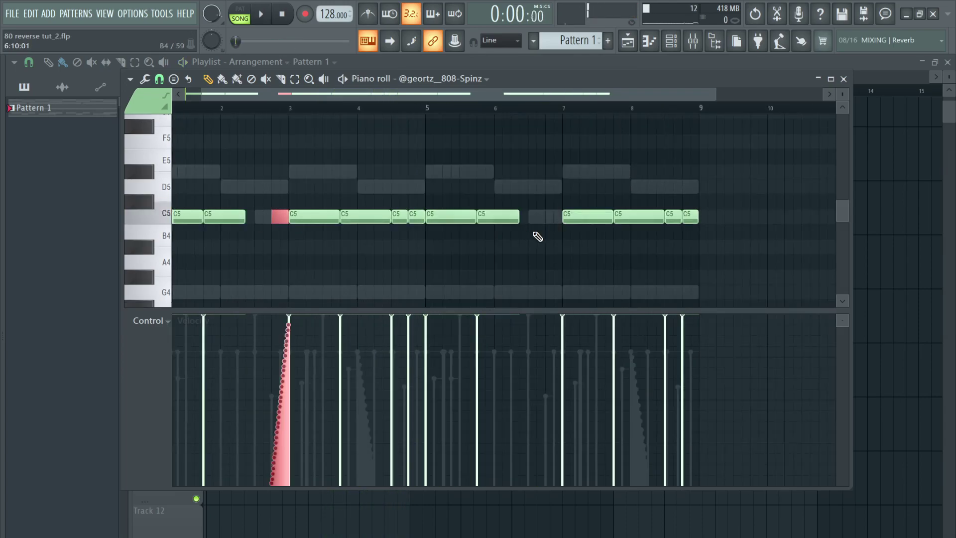
scroll(267, 219, "up", 4)
left_click_drag(253, 181, 382, 243)
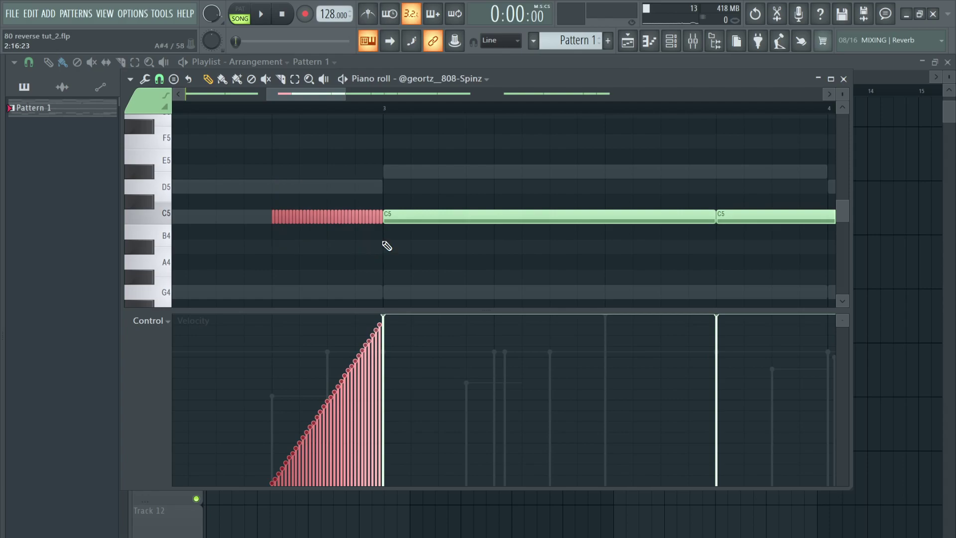
scroll(285, 246, "down", 1)
scroll(288, 249, "down", 5)
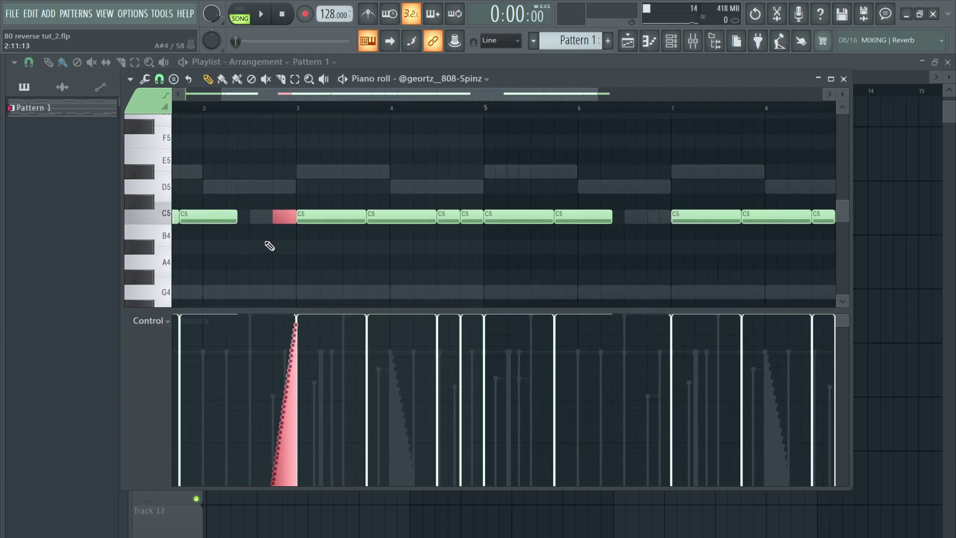
left_click_drag(276, 217, 650, 232)
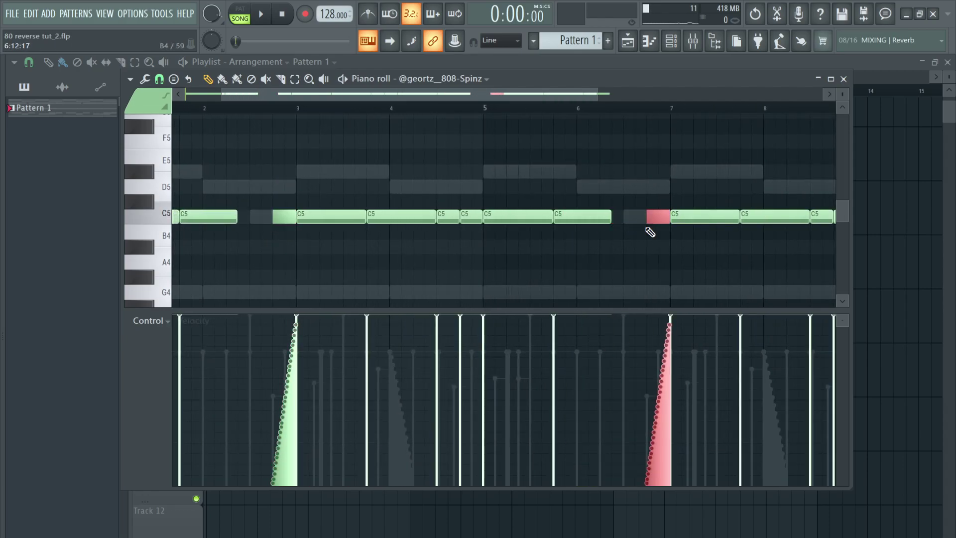
Play back the second half of the 808 pattern with the copied roll, and deselect the notes.
key("space")
scroll(518, 174, "down", 3)
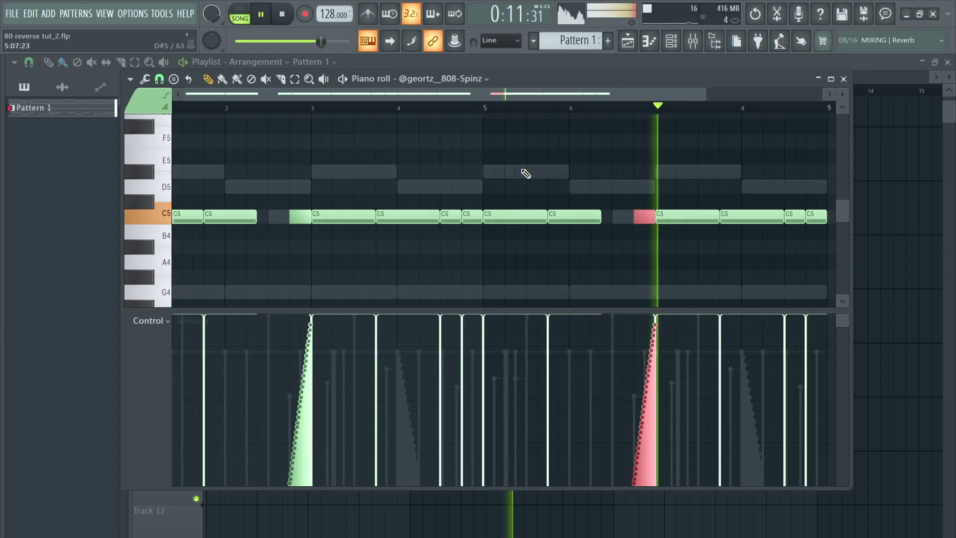
left_click(397, 186, "ctrl")
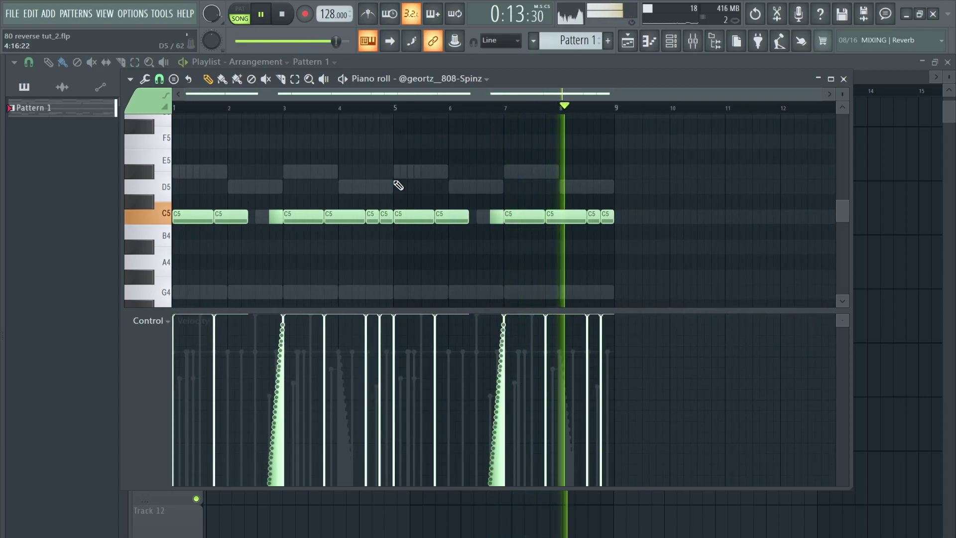
key("space")
Chop the last C5 note of bar 8 into very short repeats with the chopper after adjusting the time multiplier.
scroll(590, 234, "up", 5)
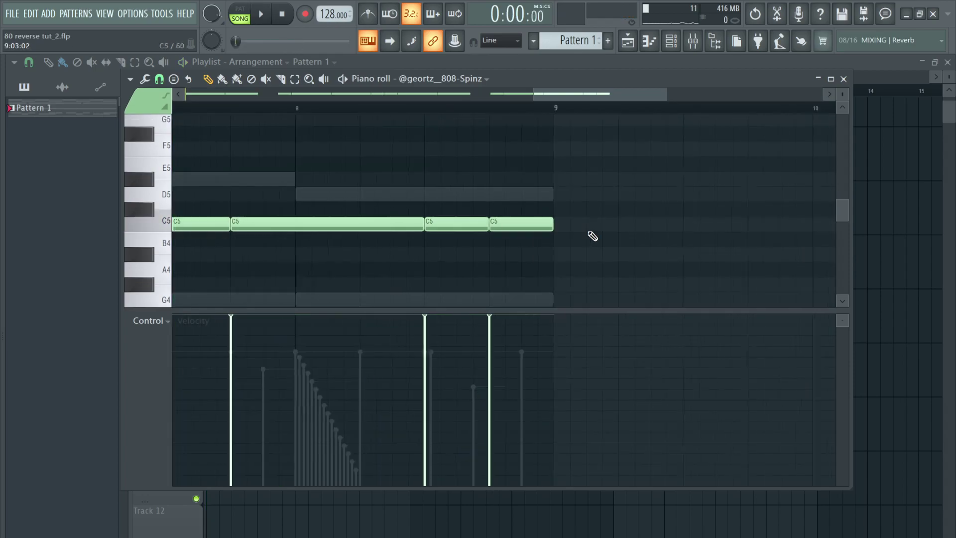
left_click_drag(521, 174, 519, 247)
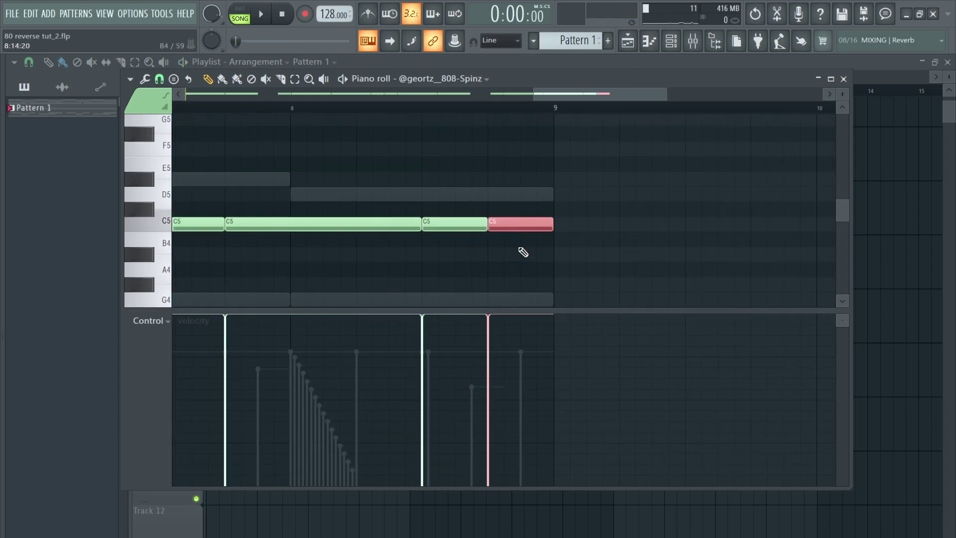
key("alt+u")
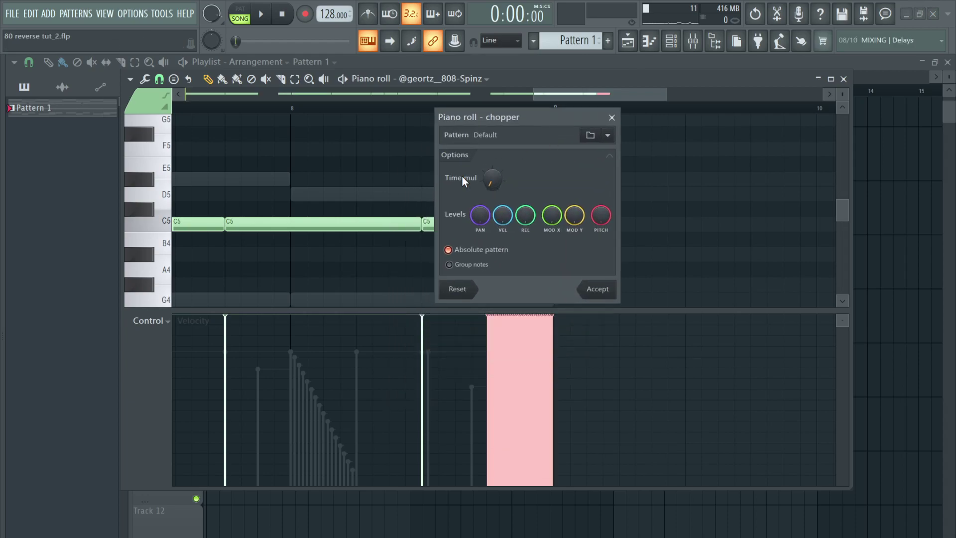
left_click_drag(490, 185, 490, 180)
left_click(601, 290)
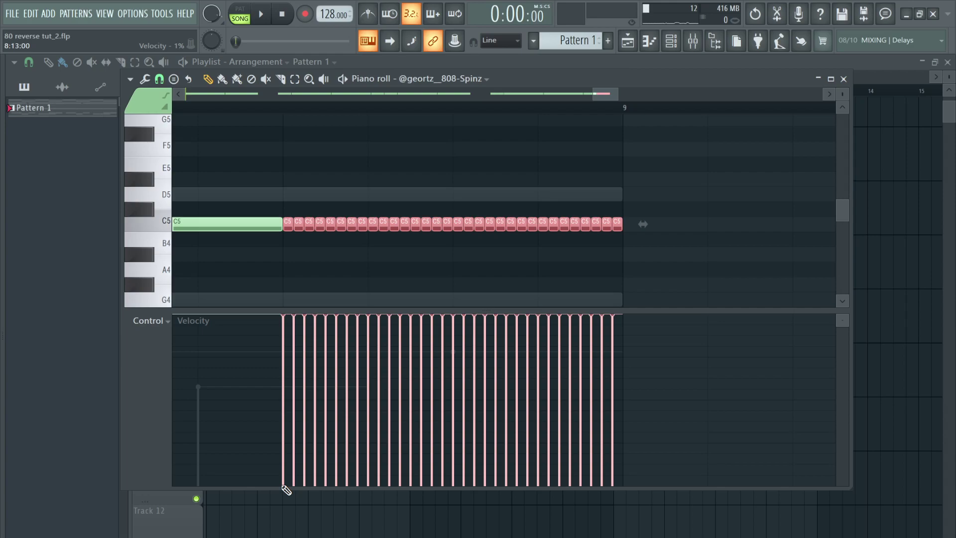
Ramp the velocity of the chopped C5 notes at the end of bar 8 from minimum to maximum, and play back the pattern.
mouse_move(283, 487)
left_mouse_down()
mouse_move(565, 385)
mouse_move(628, 318)
left_mouse_up()
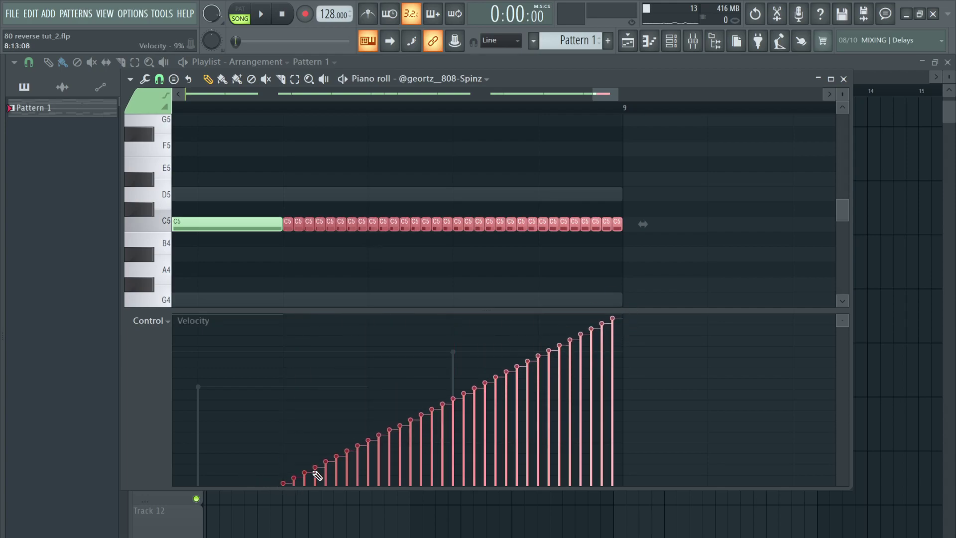
scroll(427, 113, "down", 6)
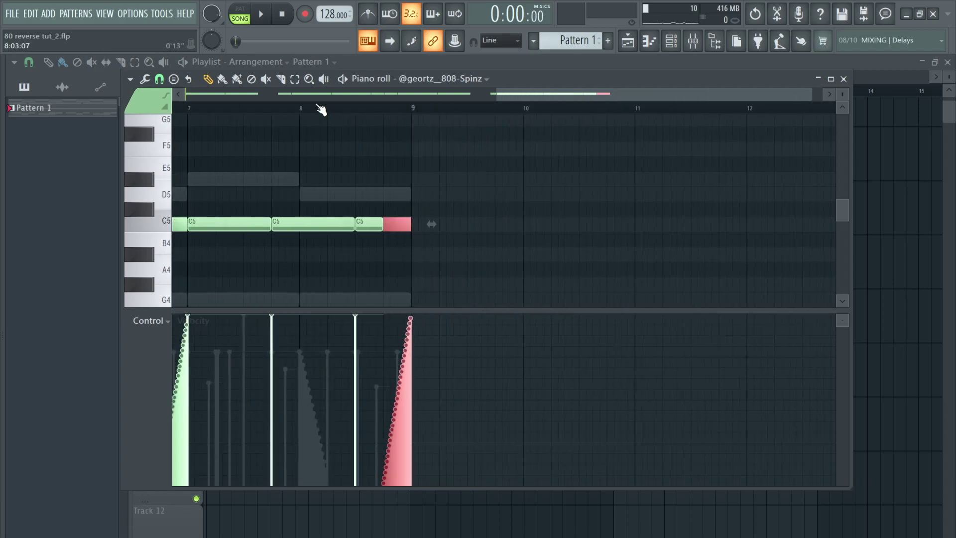
left_click(269, 111)
key("space")
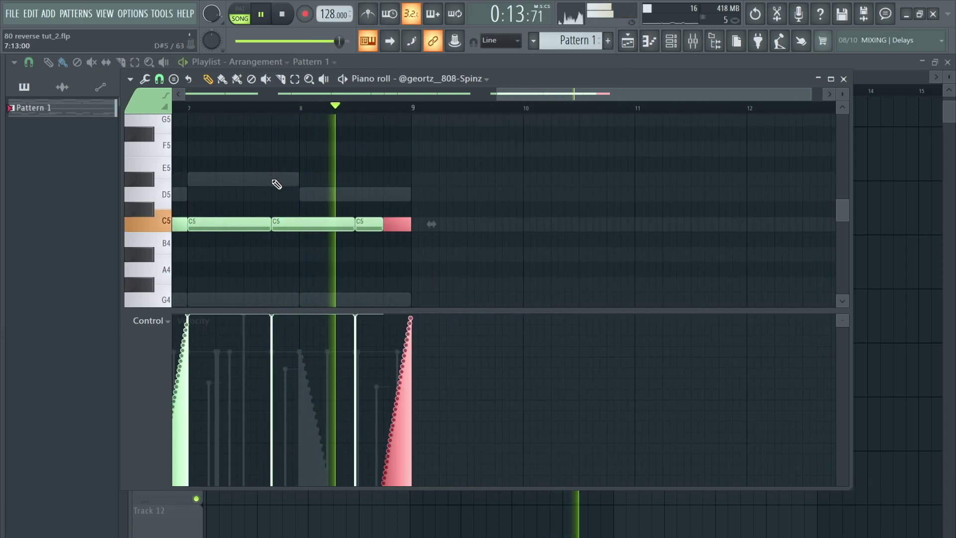
right_click(470, 184, "ctrl")
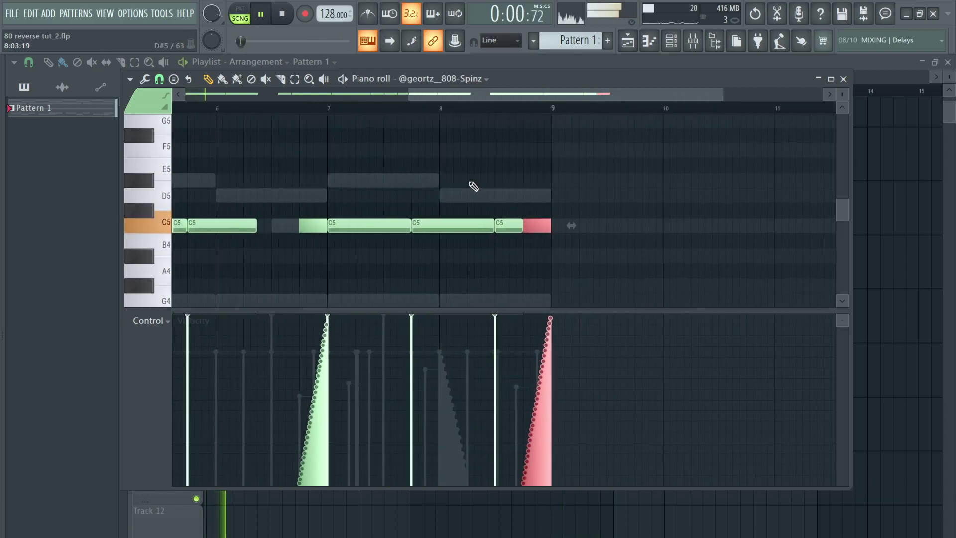
scroll(401, 185, "down", 2)
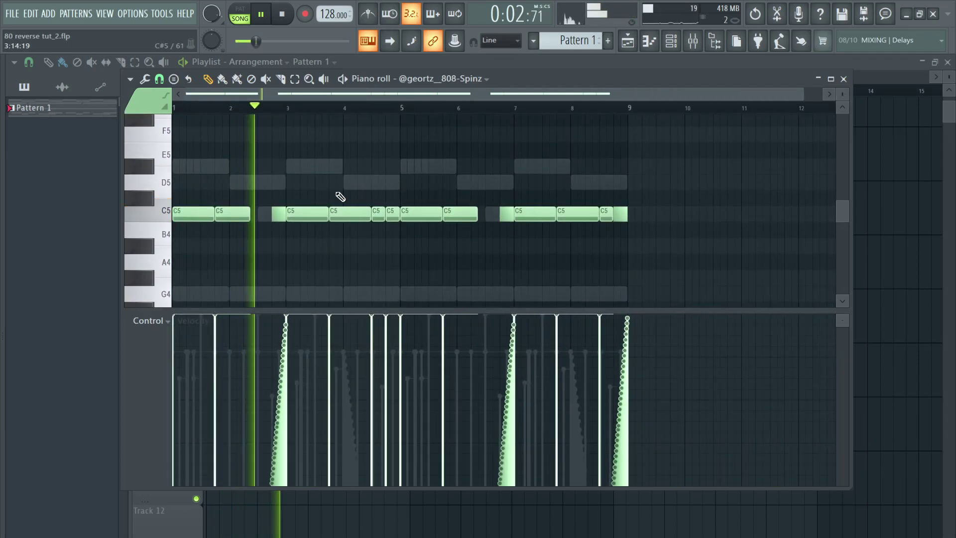
scroll(299, 194, "up", 4)
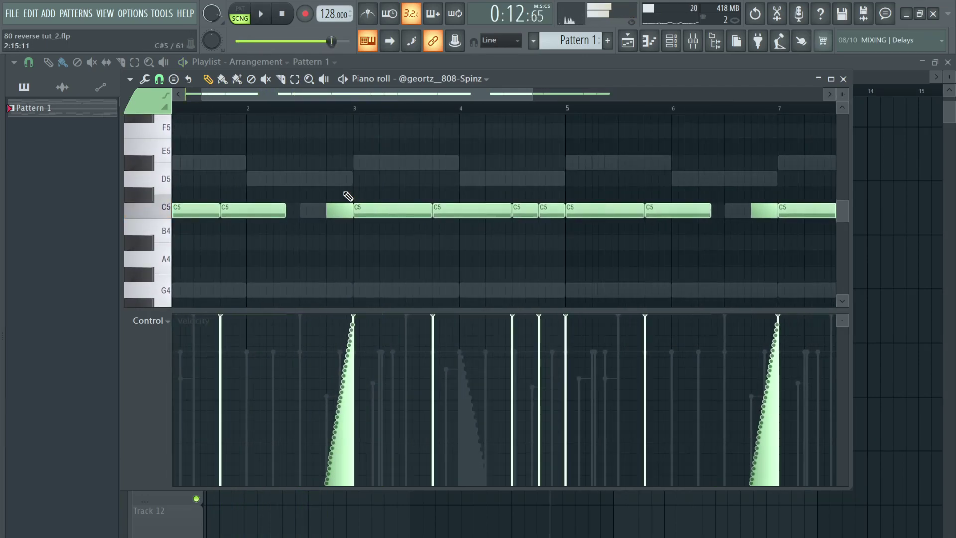
key("space")
Show note pan in the control lane and ramp the chopped notes before bar 3 from 100% right to fully left.
left_click_drag(408, 181, 442, 169)
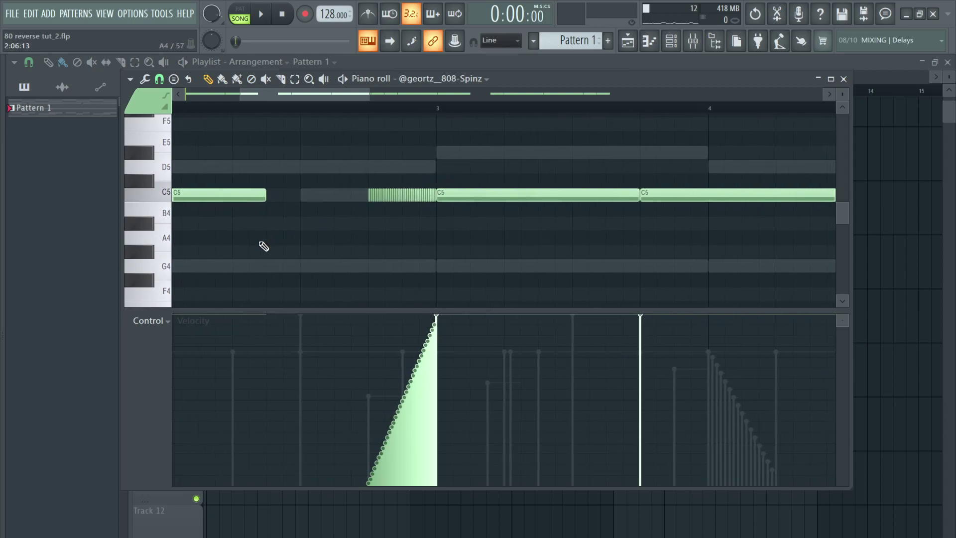
left_click(149, 322)
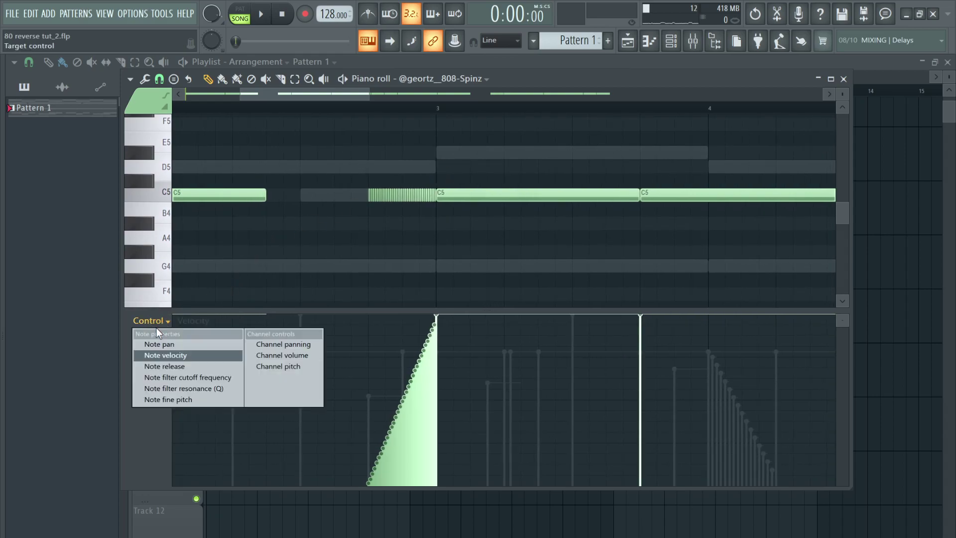
left_click(159, 344)
left_click_drag(343, 161, 436, 224)
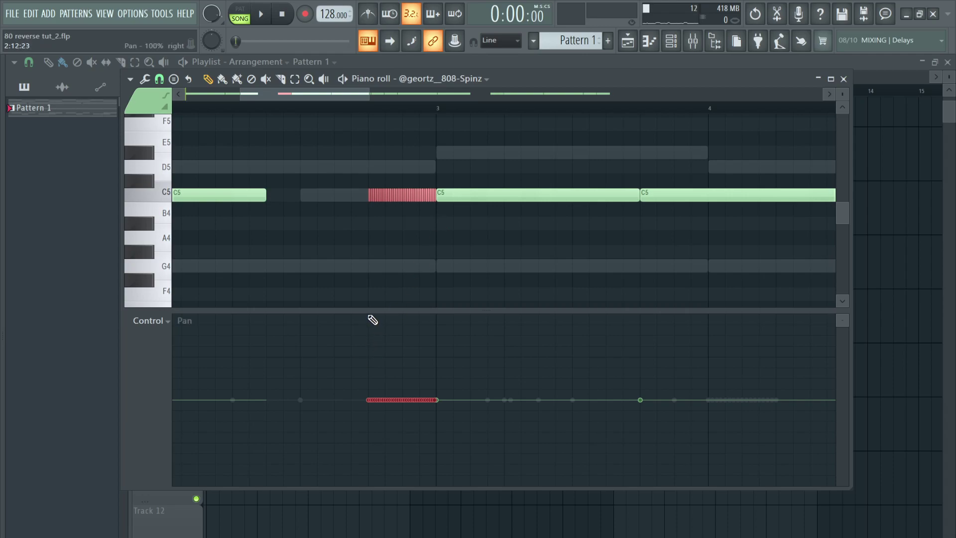
left_click_drag(373, 320, 441, 493)
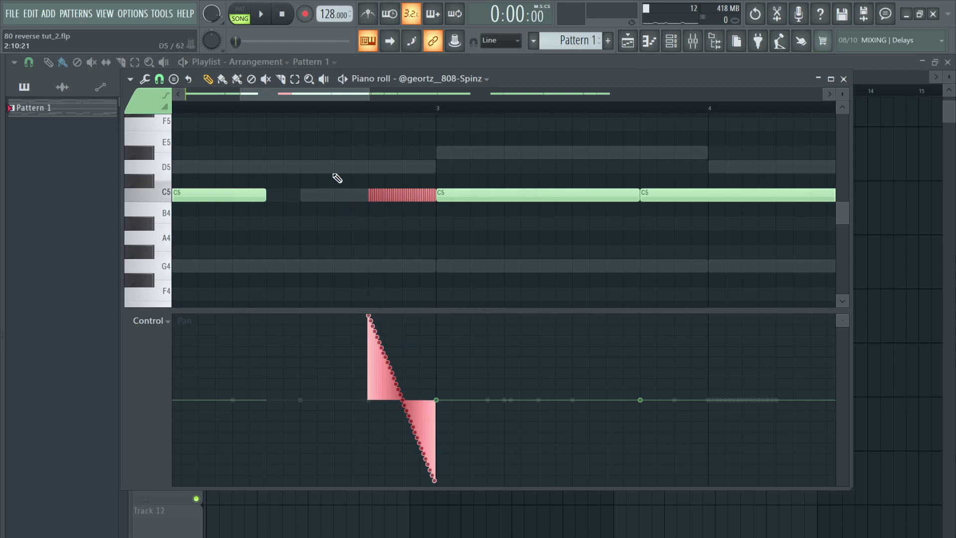
Play back the pattern through the panned roll leading into bar 3.
key("space")
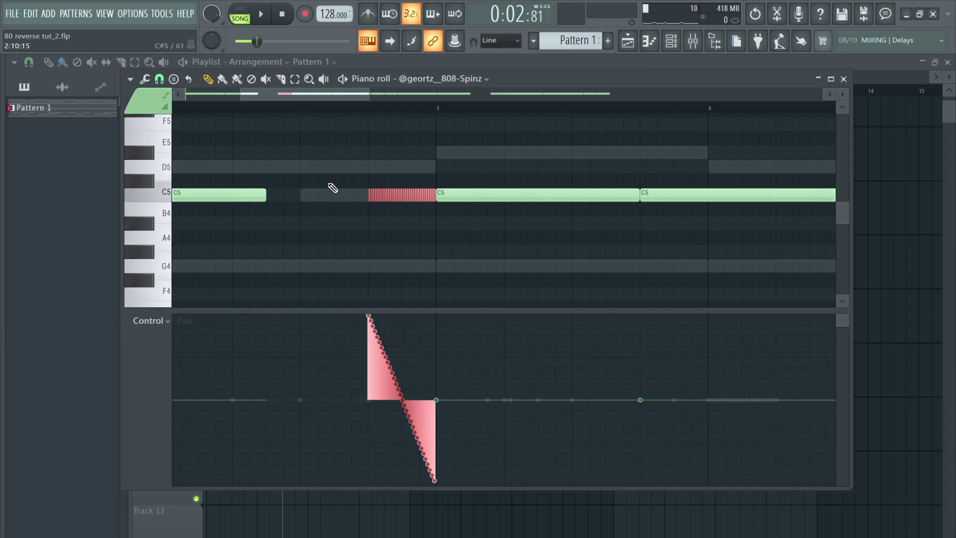
key("space")
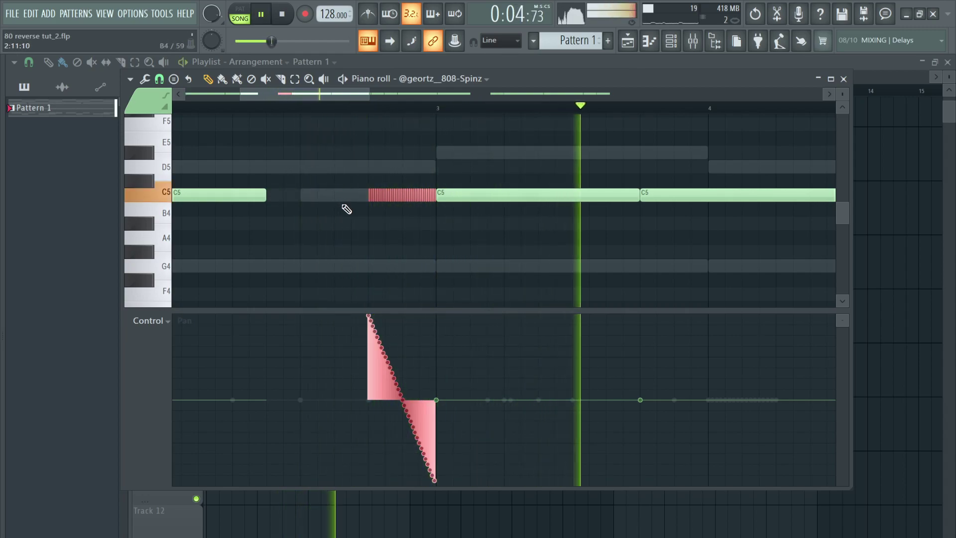
key("space")
Select the chopped roll at the end of bar 6 and ramp its note pan from right to left.
scroll(623, 157, "down", 3)
scroll(375, 187, "up", 2)
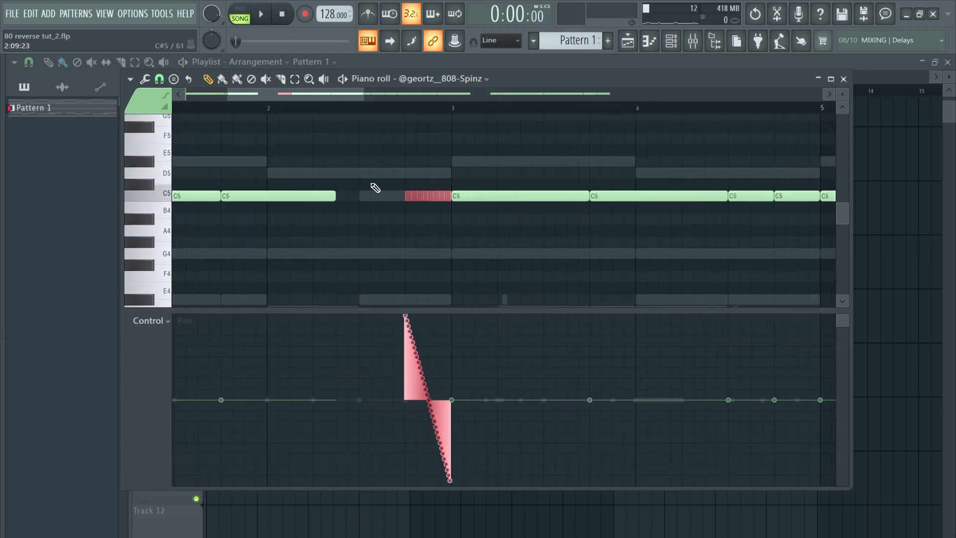
scroll(376, 187, "up", 2)
scroll(416, 188, "down", 4)
left_click_drag(721, 189, 531, 205)
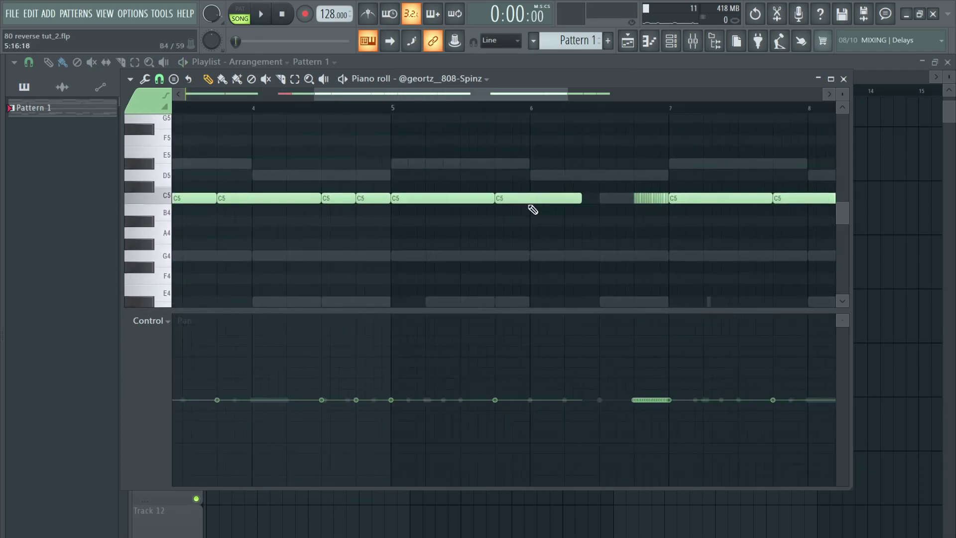
scroll(532, 210, "up", 6)
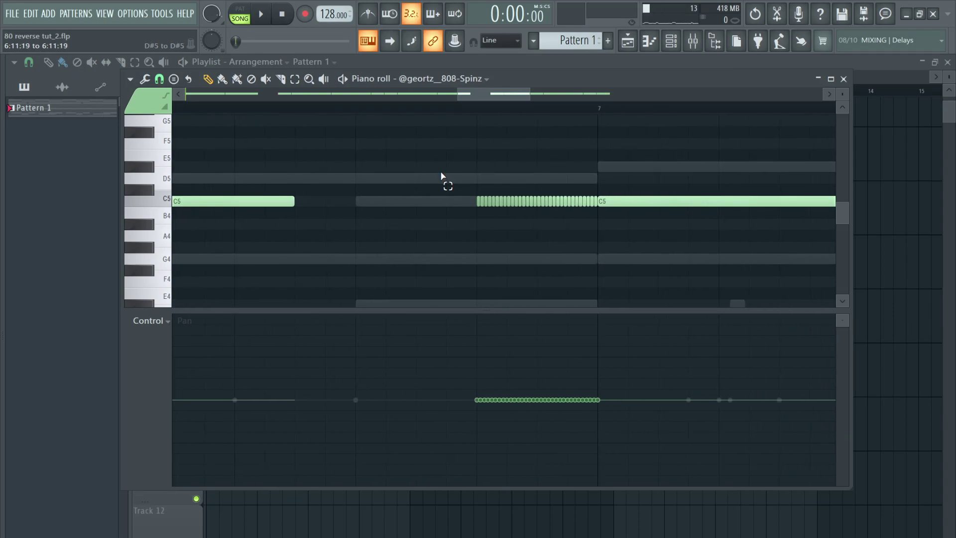
left_click_drag(441, 175, 596, 226)
left_click_drag(478, 317, 593, 493)
Play back the pattern from the panned roll at the end of bar 6.
key("space")
left_click(474, 110)
scroll(450, 197, "down", 5)
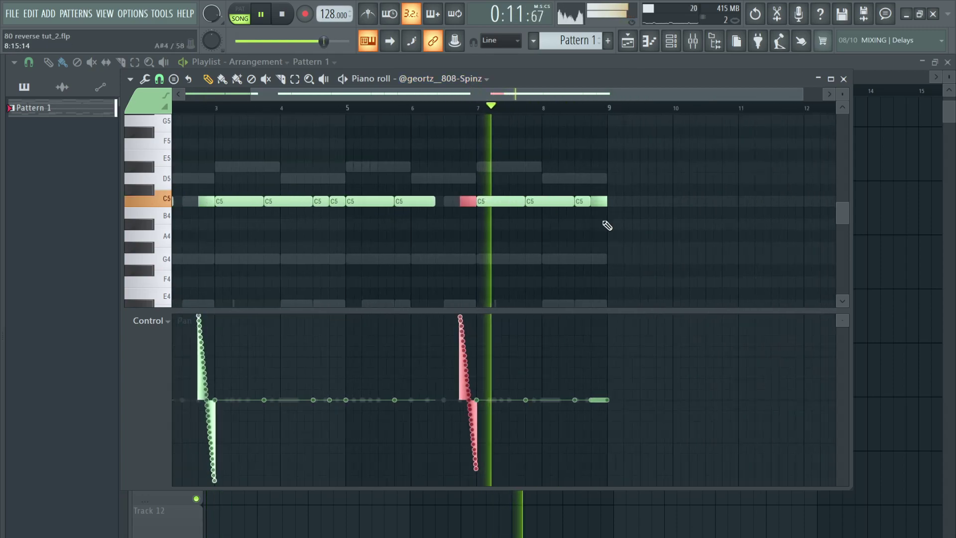
Select the chopped roll at the end of bar 8 and ramp its note pan from left to right, including the first note.
left_click_drag(608, 226, 552, 232)
scroll(552, 239, "up", 5)
left_click_drag(560, 167, 412, 253)
left_click_drag(410, 484, 528, 314)
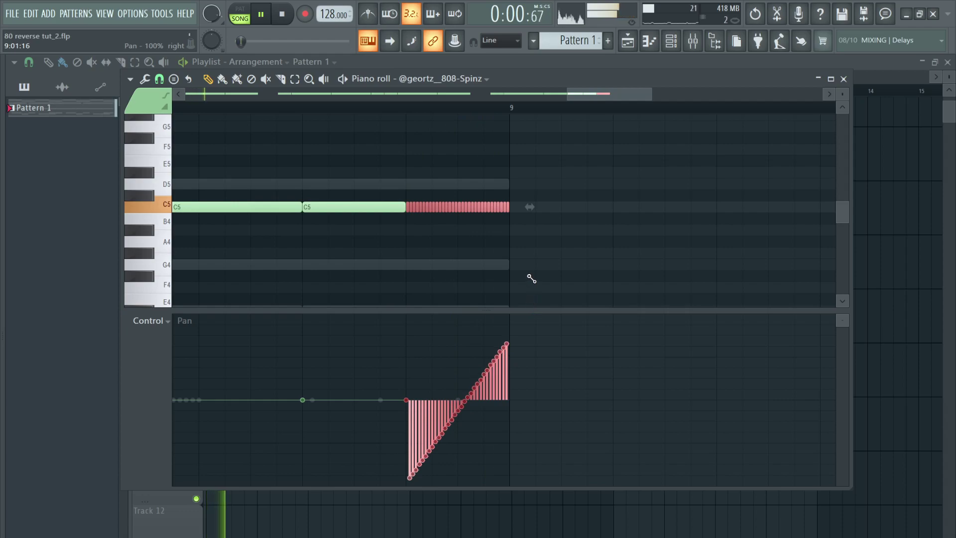
left_click(407, 477)
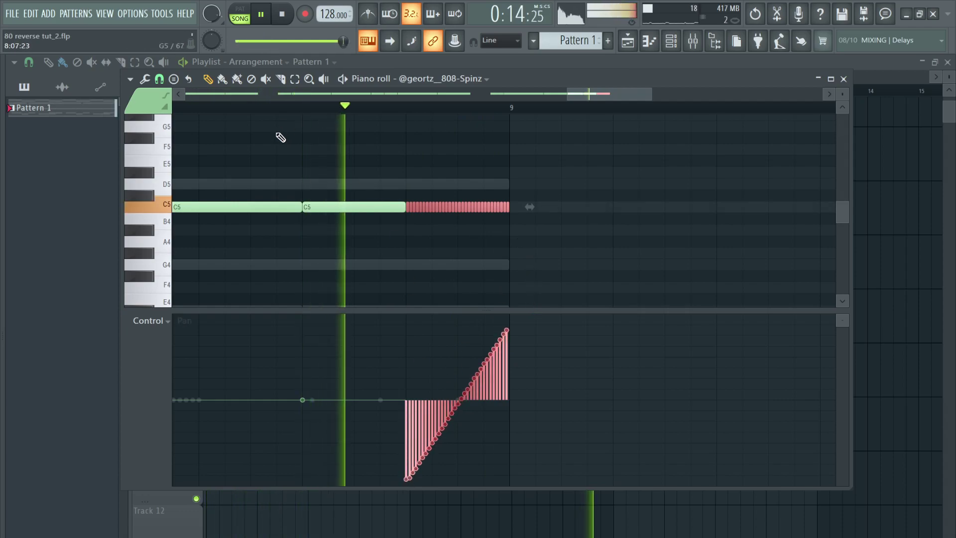
Return to the playlist, highlight the Pattern 1 clip on Track 7, and clear the selection.
scroll(269, 164, "down", 3, "ctrl")
scroll(467, 162, "down", 4, "ctrl")
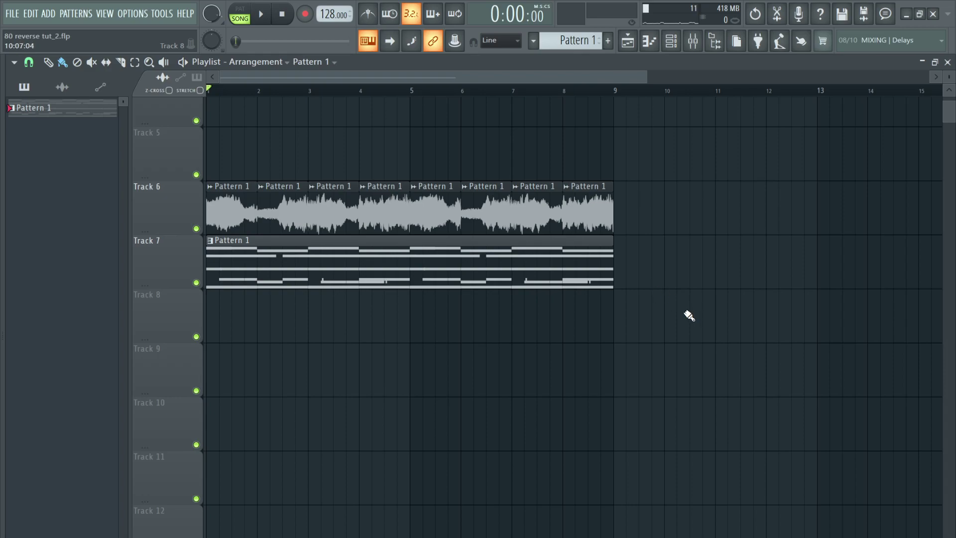
left_click_drag(682, 260, 572, 280)
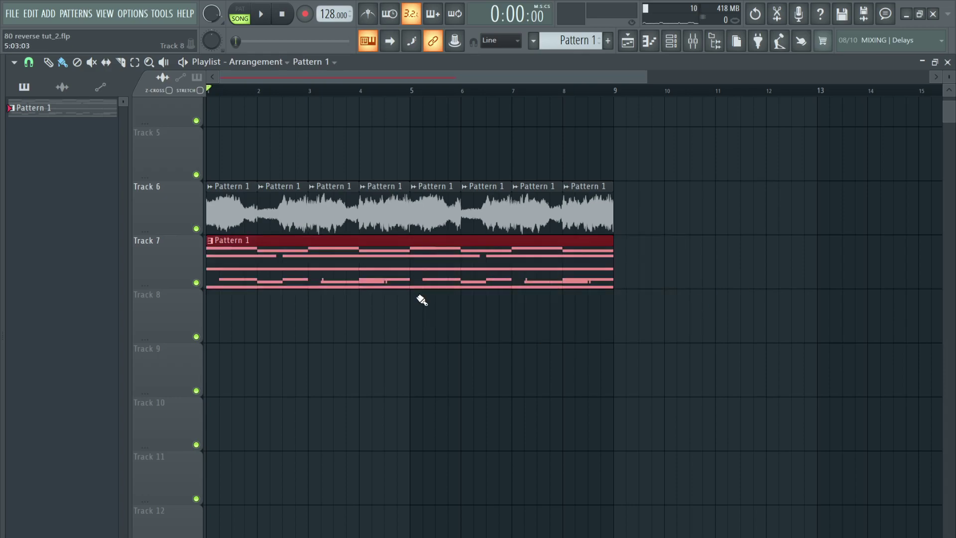
left_click(717, 391, "ctrl")
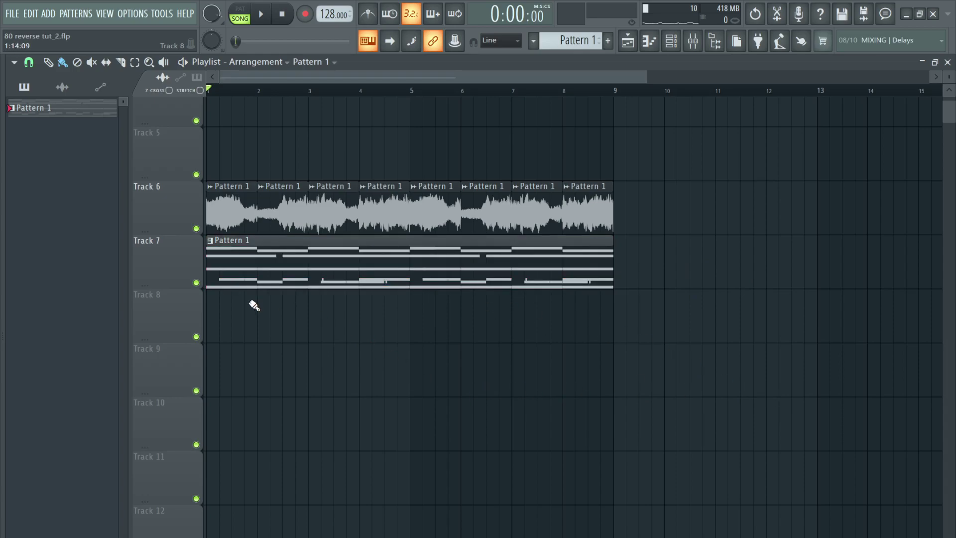